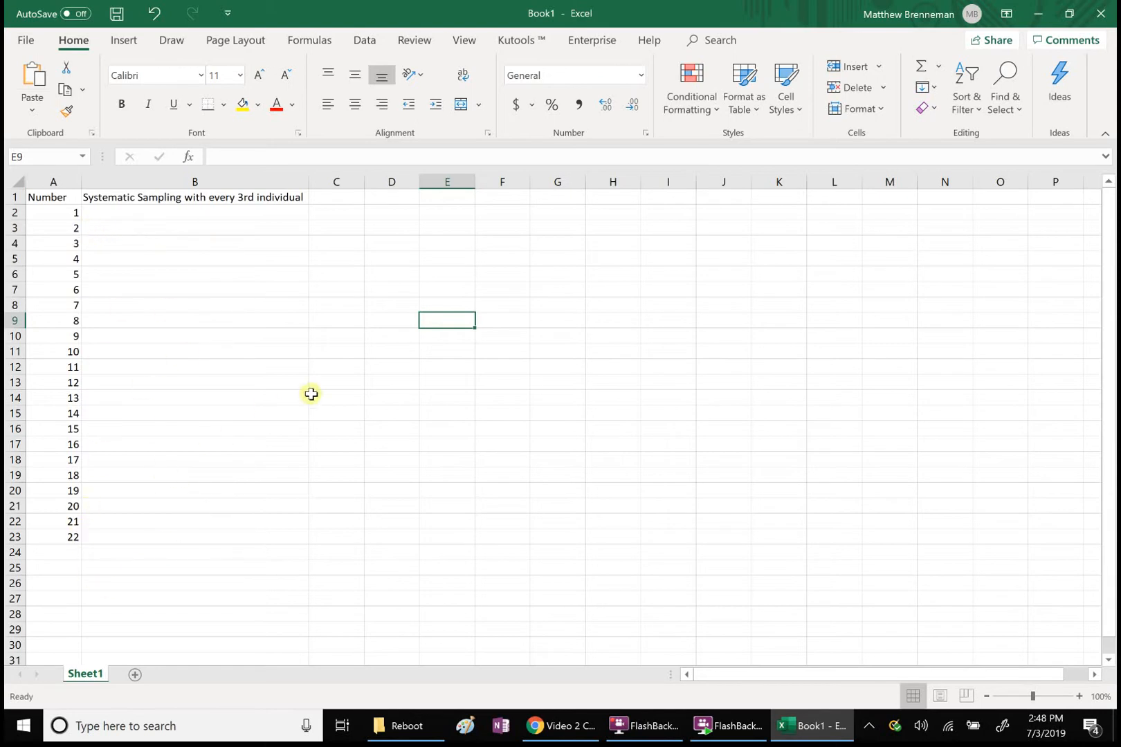
# Apply all borders to the table in cells A1:B23
pyautogui.moveTo(50, 197); pyautogui.dragTo(194, 536)
pyautogui.rightClick(194, 536)
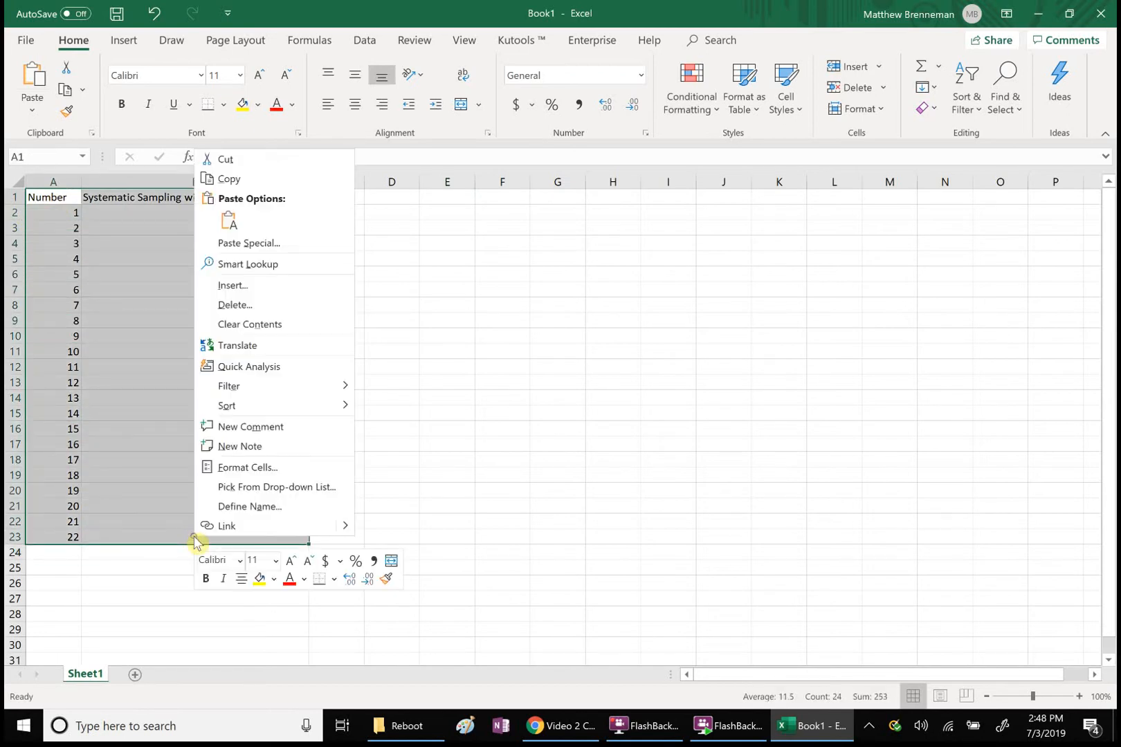
pyautogui.click(335, 580)
pyautogui.click(363, 399)
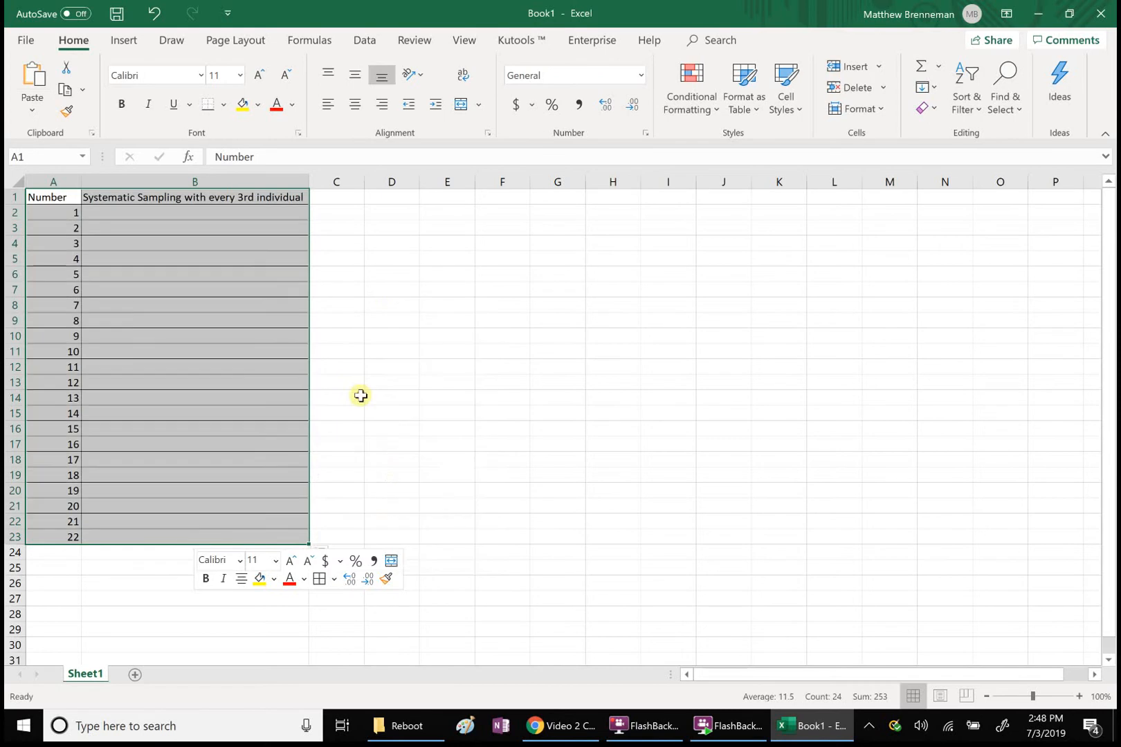
# Enter the formula =MOD(A2,3) in cell B2 to get the remainder of the first number divided by 3
pyautogui.click(201, 215)
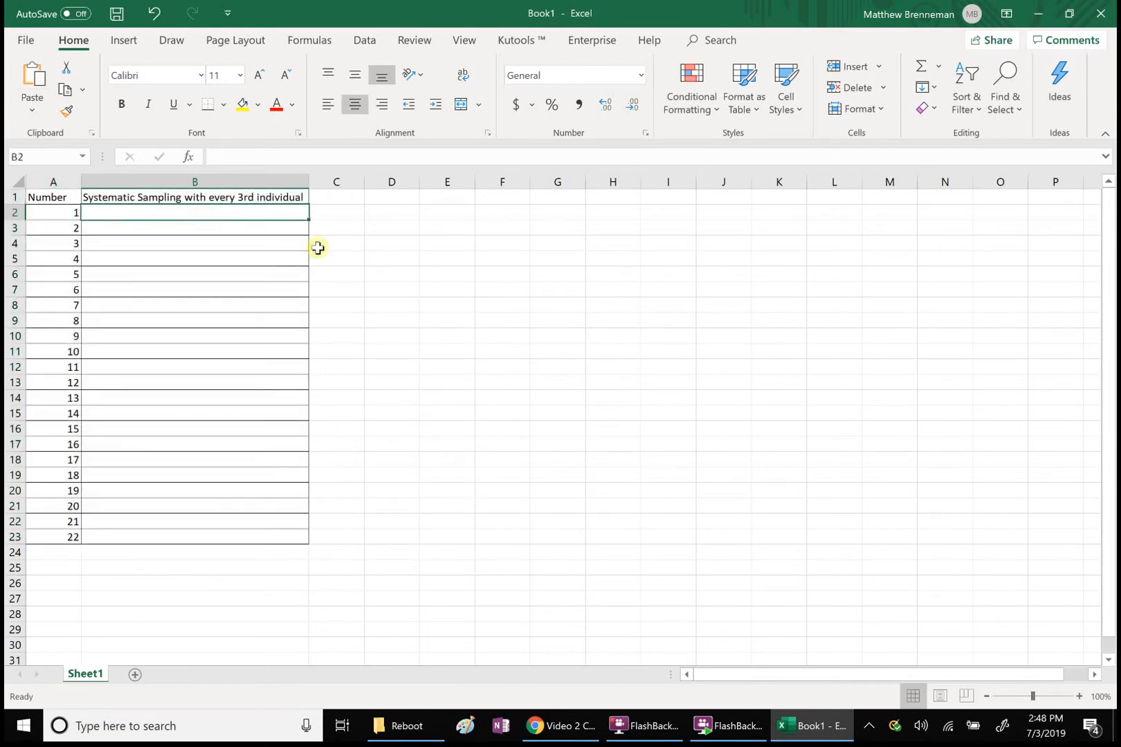
pyautogui.click(1079, 695)
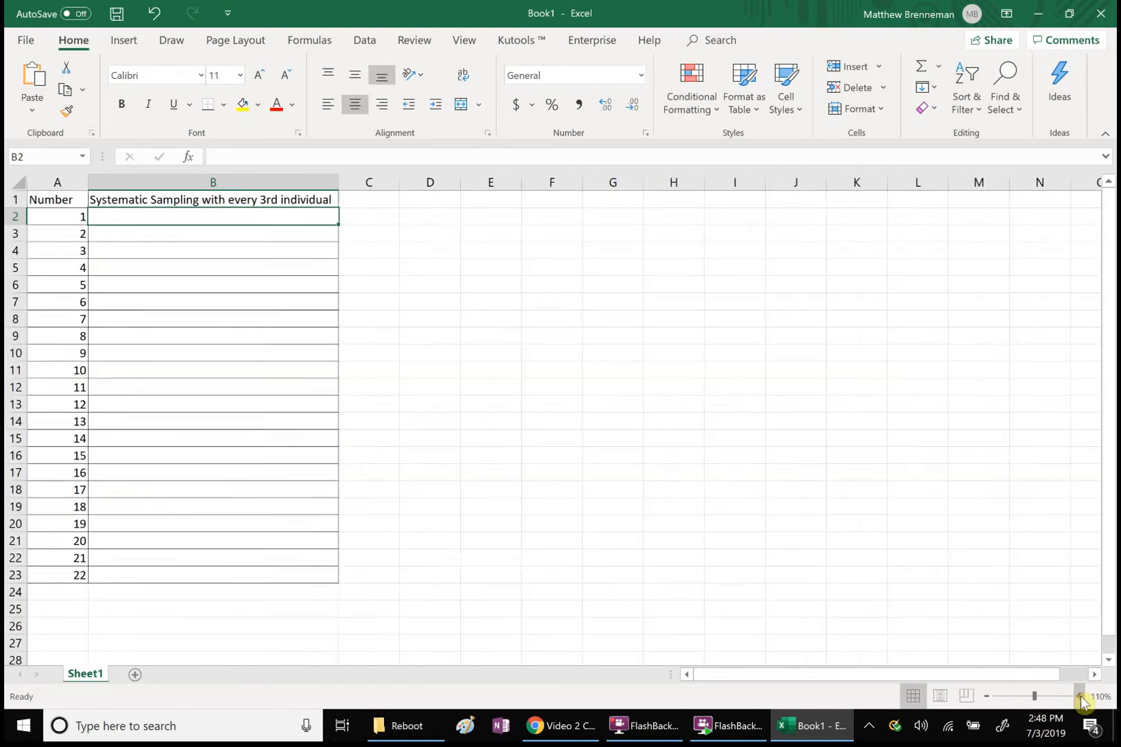
pyautogui.click(1079, 696)
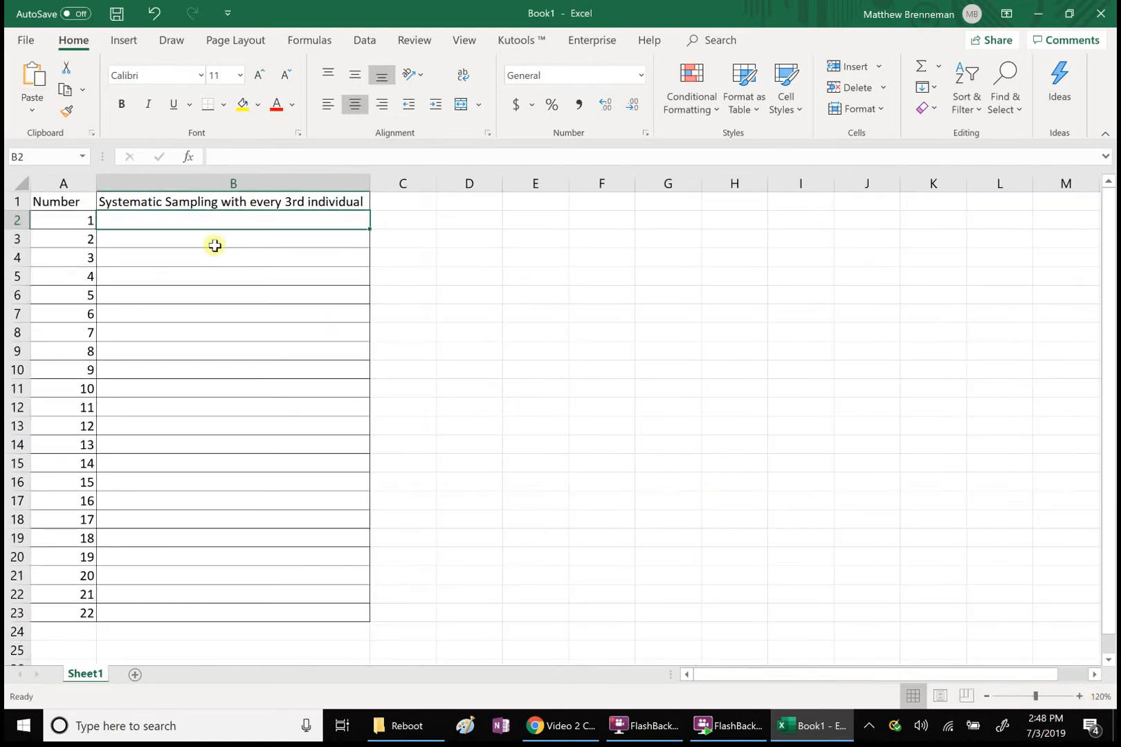
pyautogui.doubleClick(204, 222)
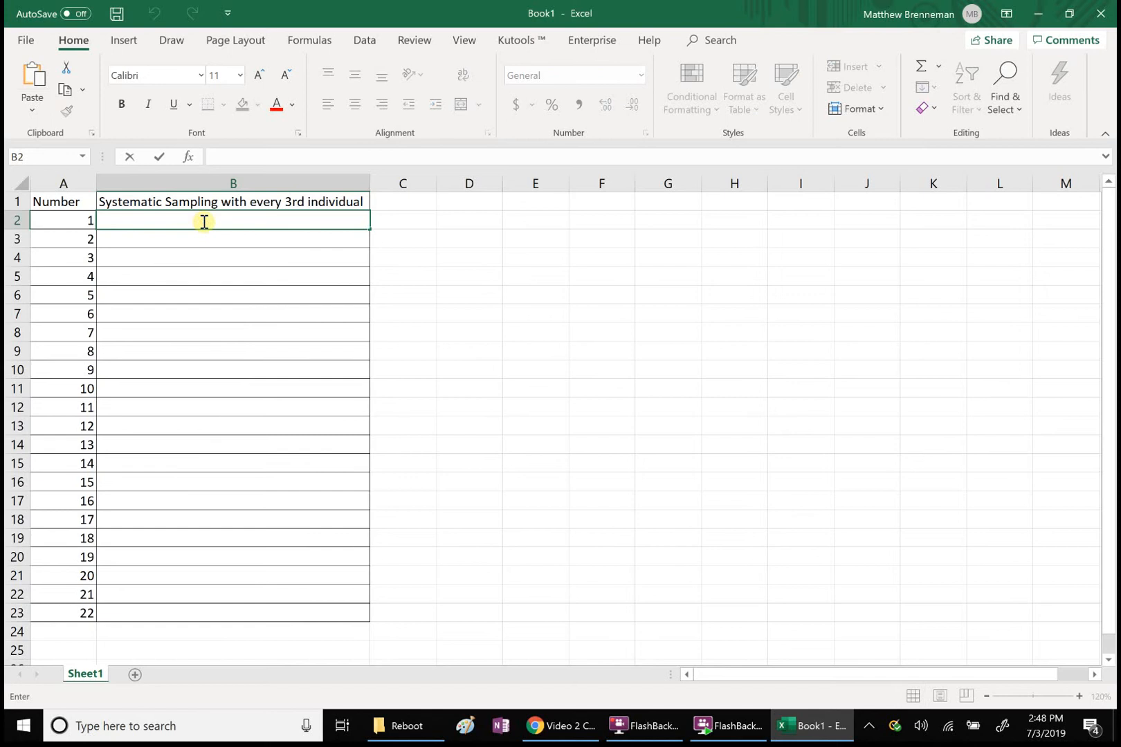
pyautogui.write('=mod')
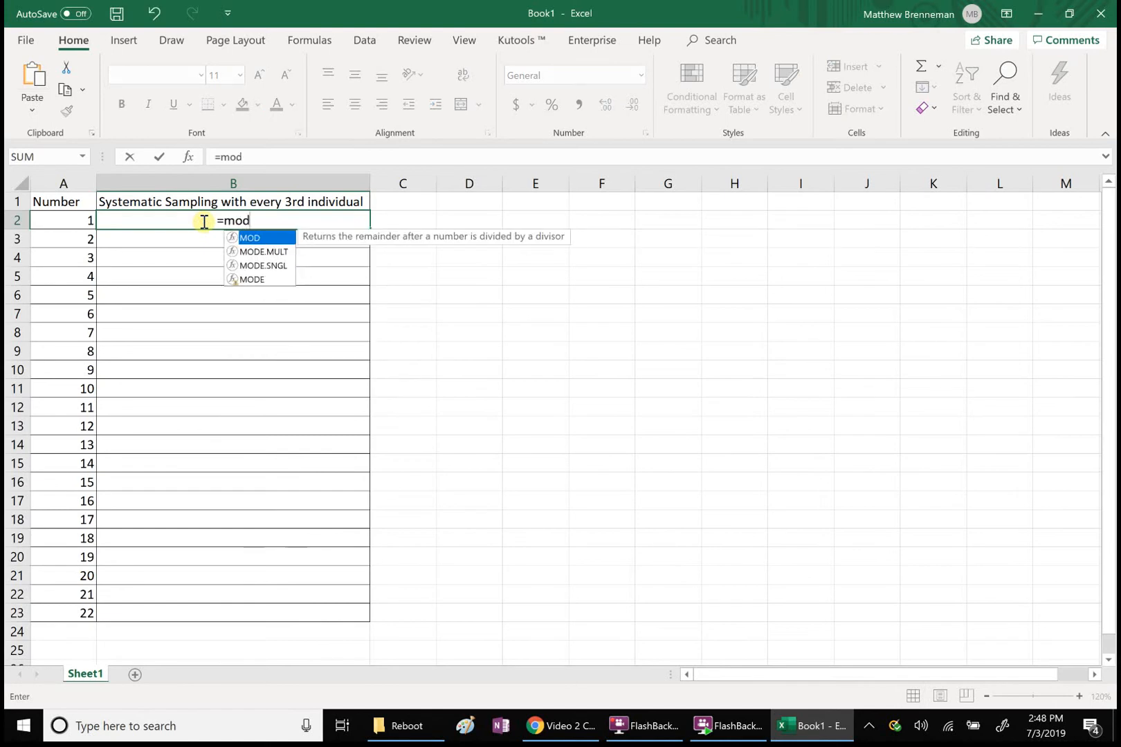
pyautogui.doubleClick(244, 237)
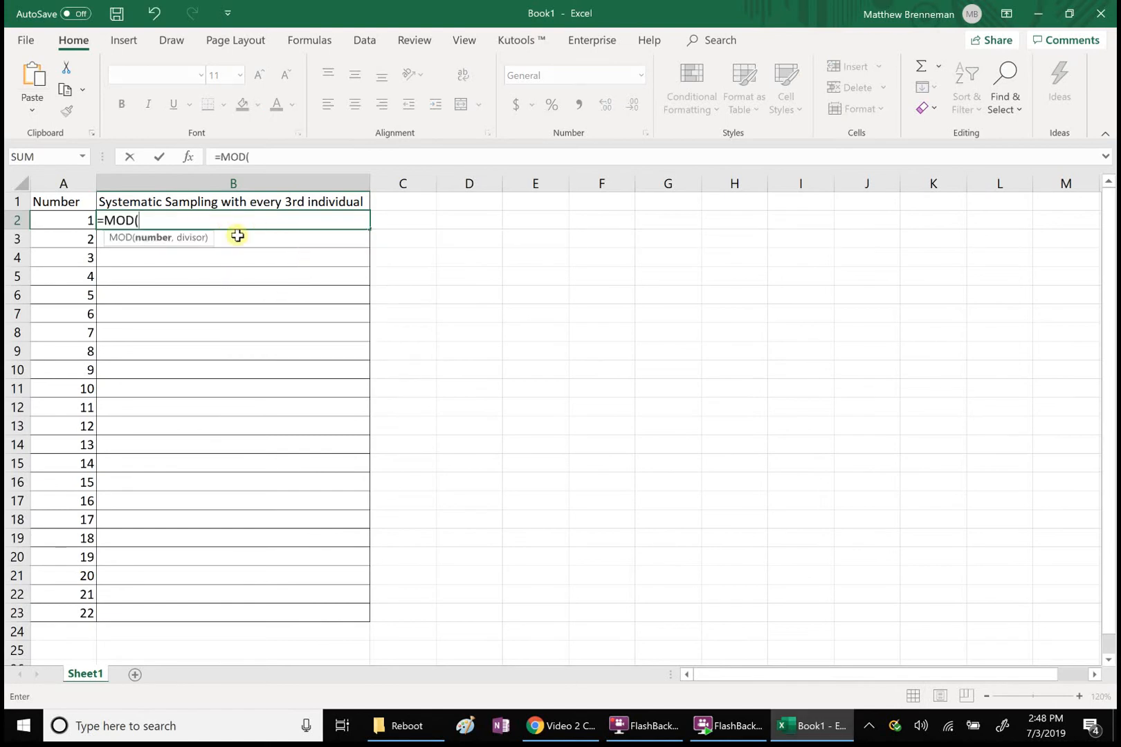
pyautogui.click(85, 221)
pyautogui.write(',')
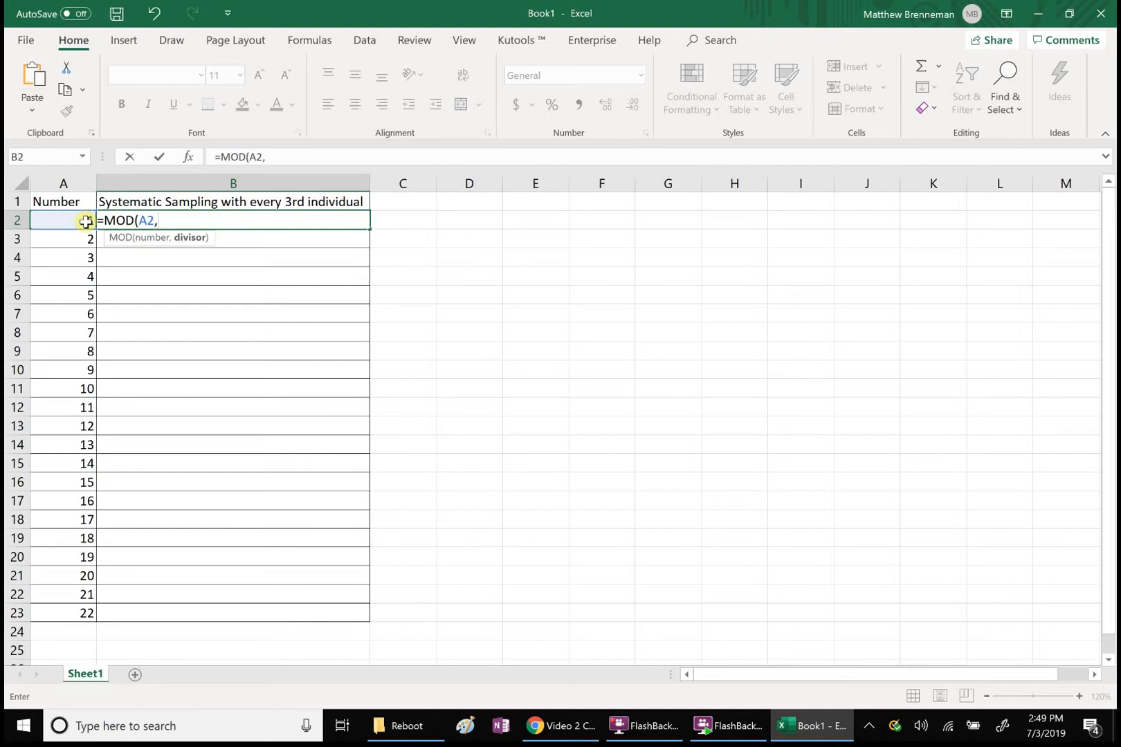
pyautogui.write('3')
pyautogui.write(')')
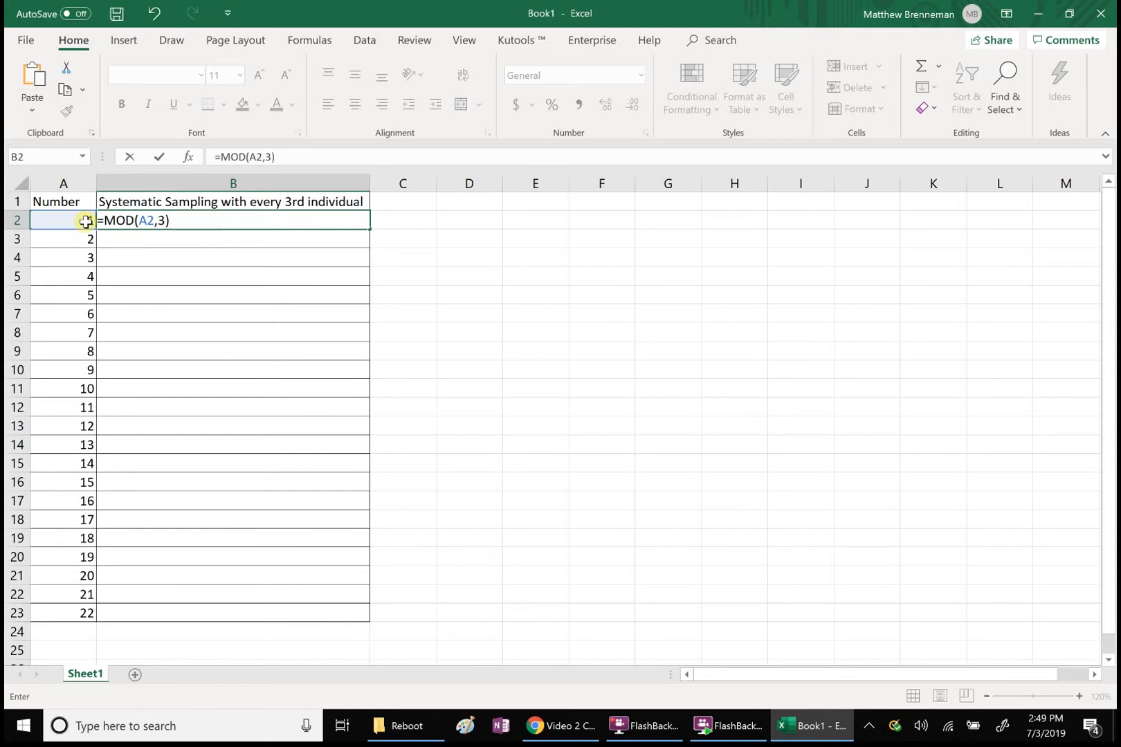
pyautogui.press('Return')
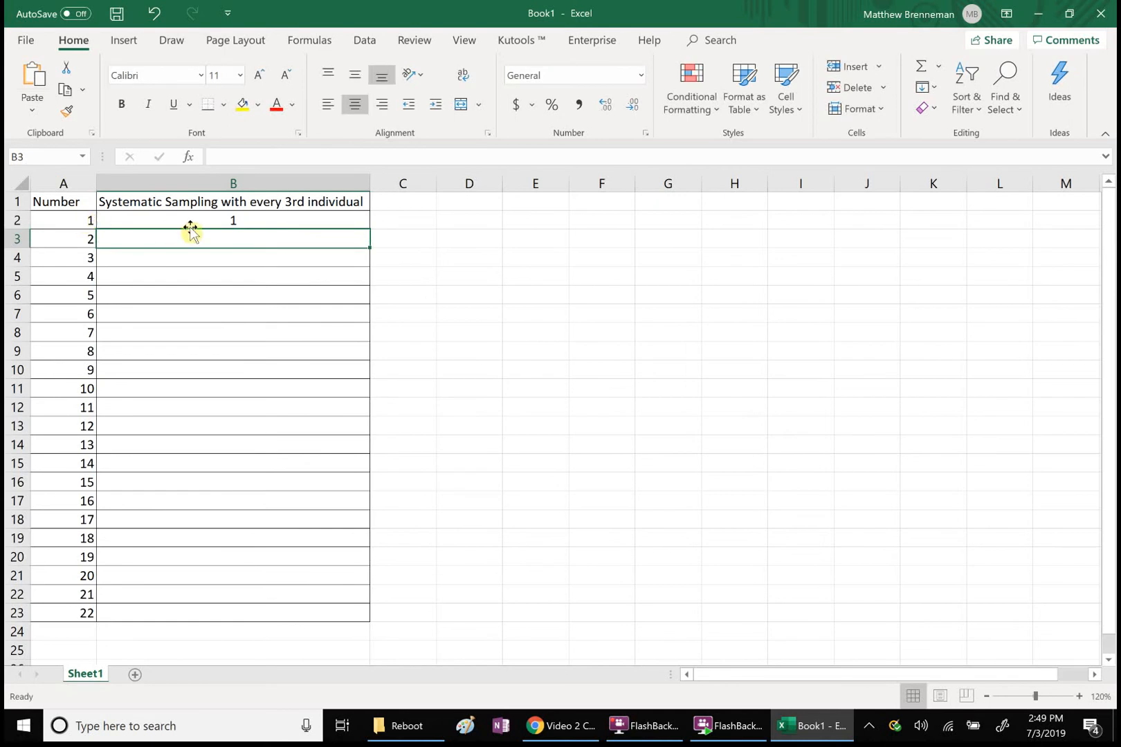
# Fill the MOD formula from B2 down through B23
pyautogui.click(205, 219)
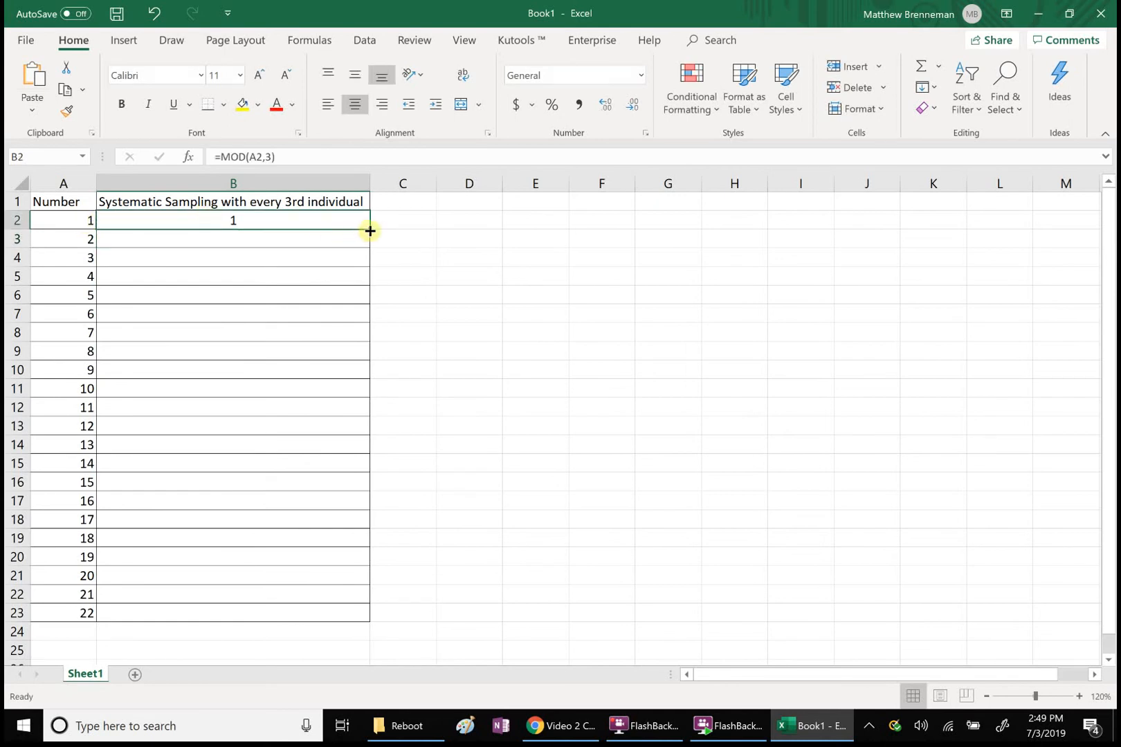
pyautogui.moveTo(371, 228); pyautogui.dragTo(395, 619)
pyautogui.click(604, 553)
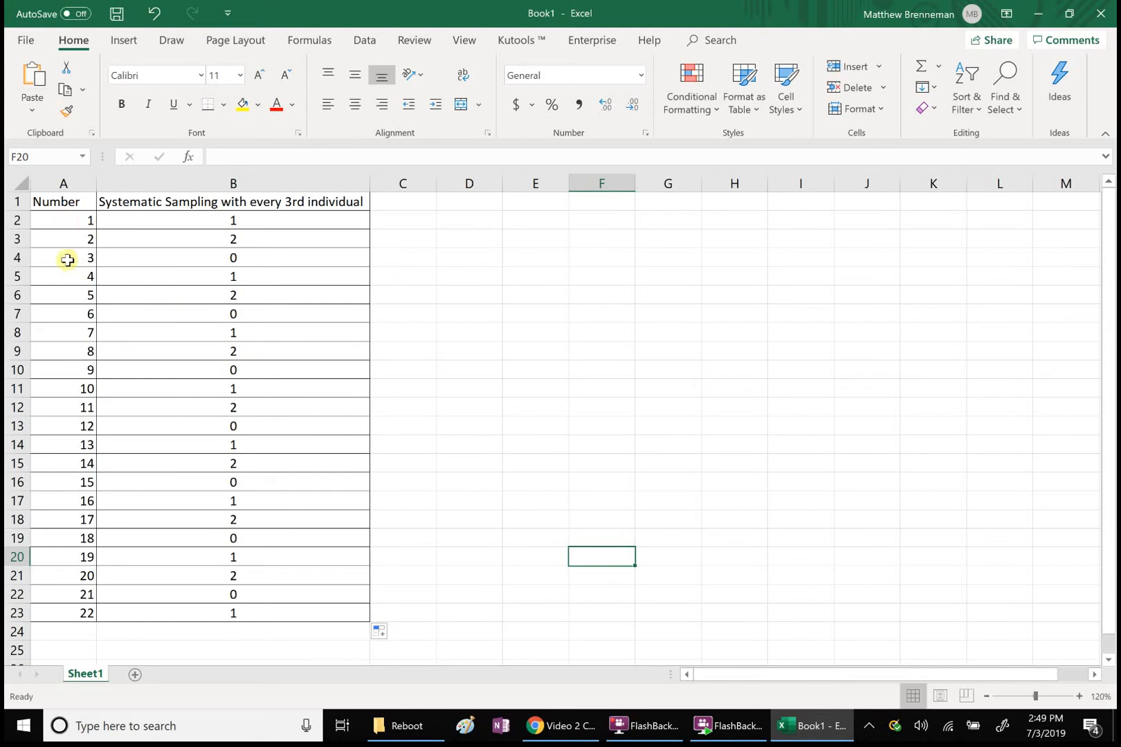
# Sort the table by the Systematic Sampling column's cell values from smallest to largest, expanding the selection to include the Number column
pyautogui.click(230, 184)
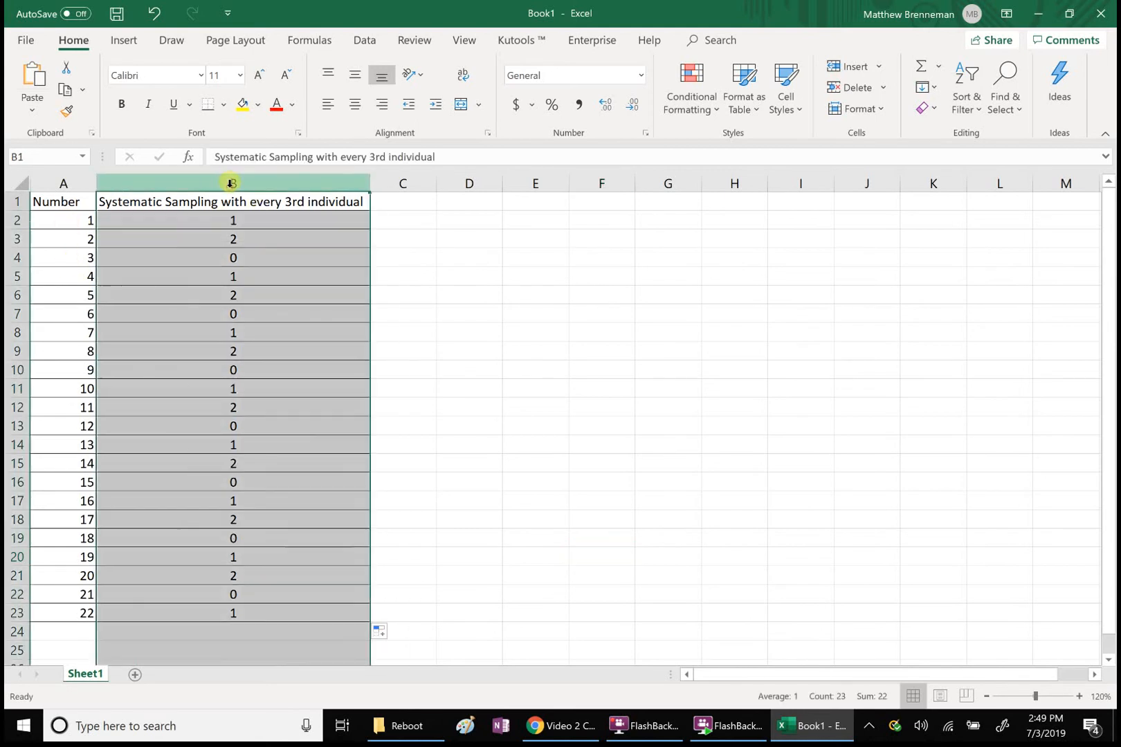
pyautogui.click(365, 43)
pyautogui.click(409, 95)
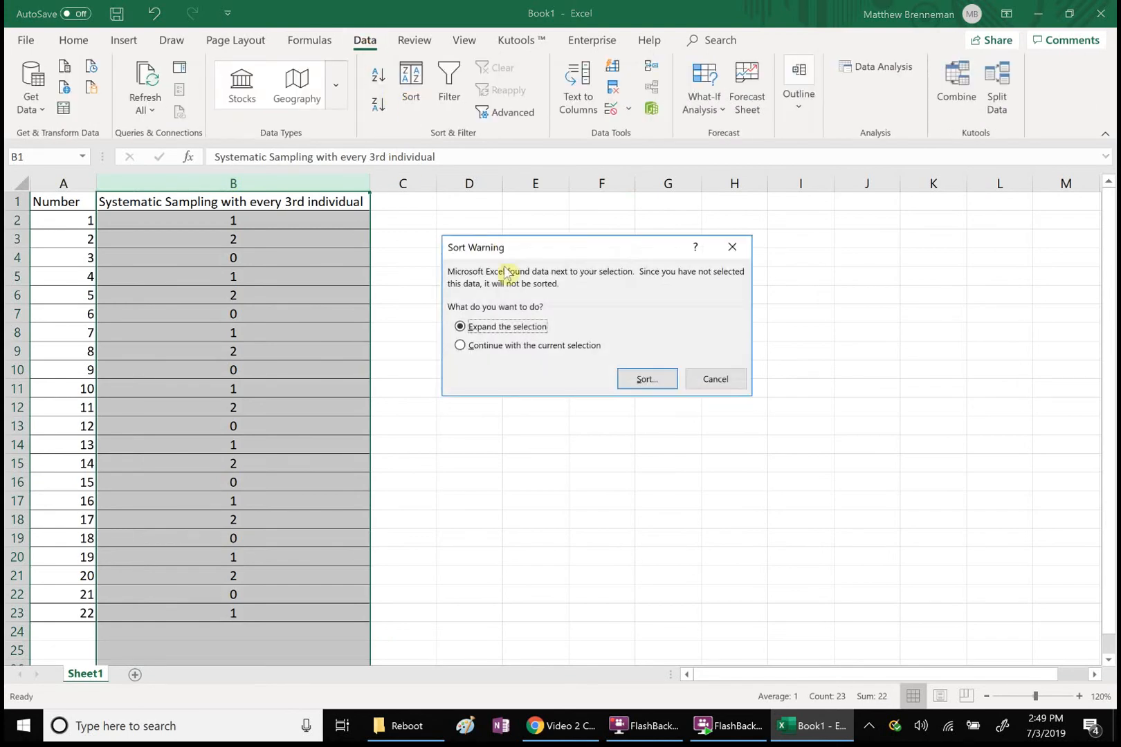
pyautogui.click(637, 379)
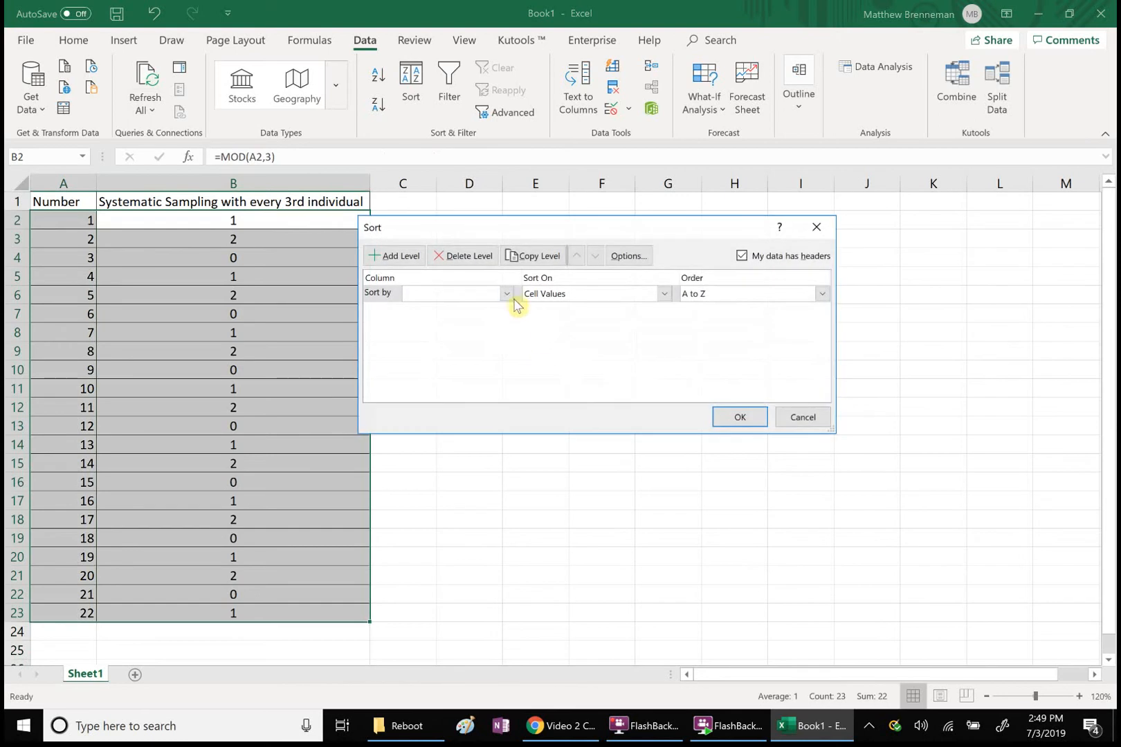
pyautogui.click(508, 294)
pyautogui.click(501, 320)
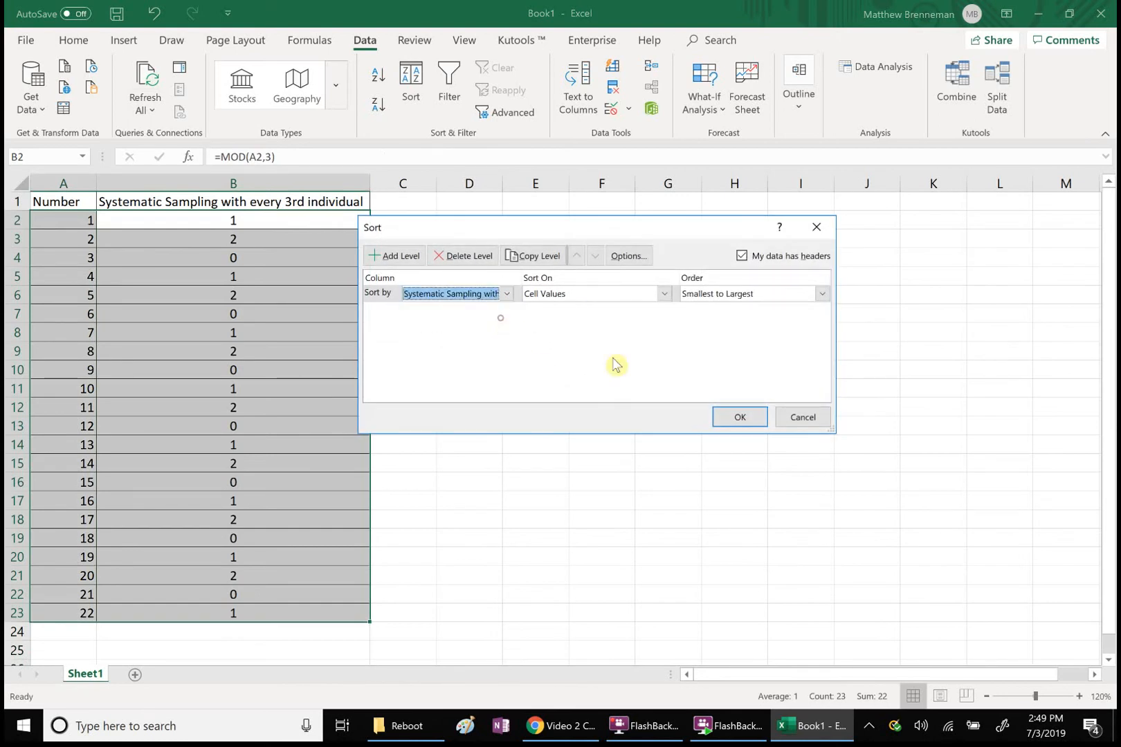
pyautogui.click(720, 415)
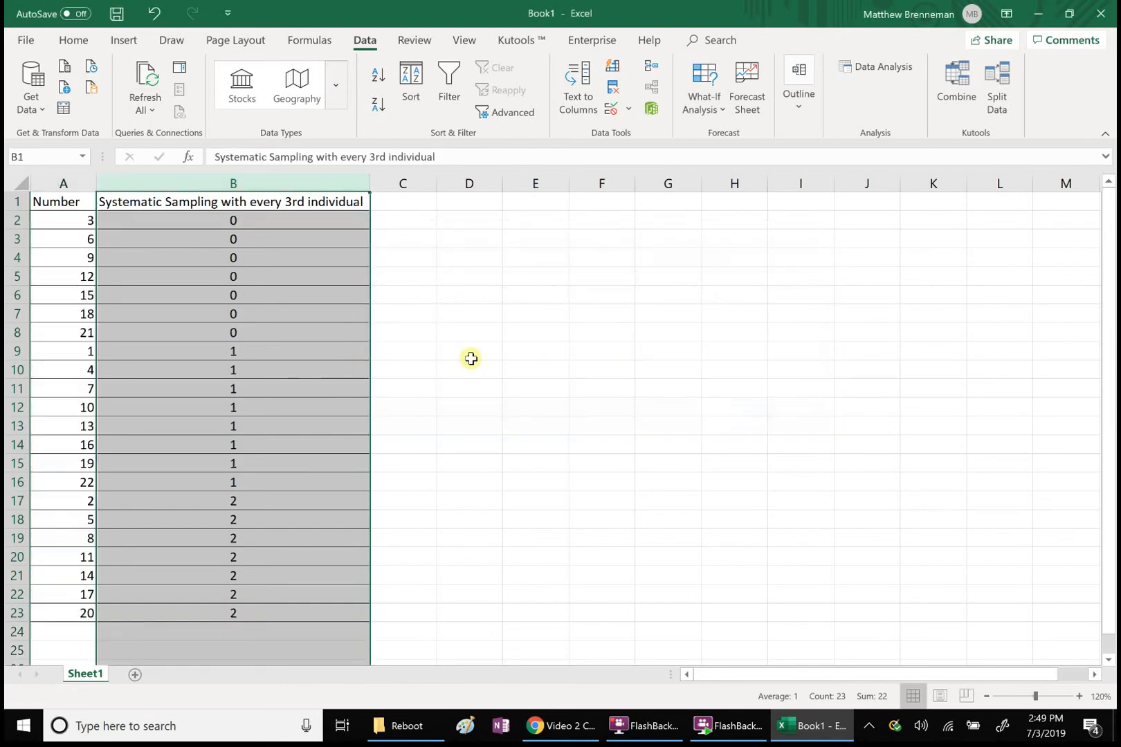
pyautogui.click(471, 357)
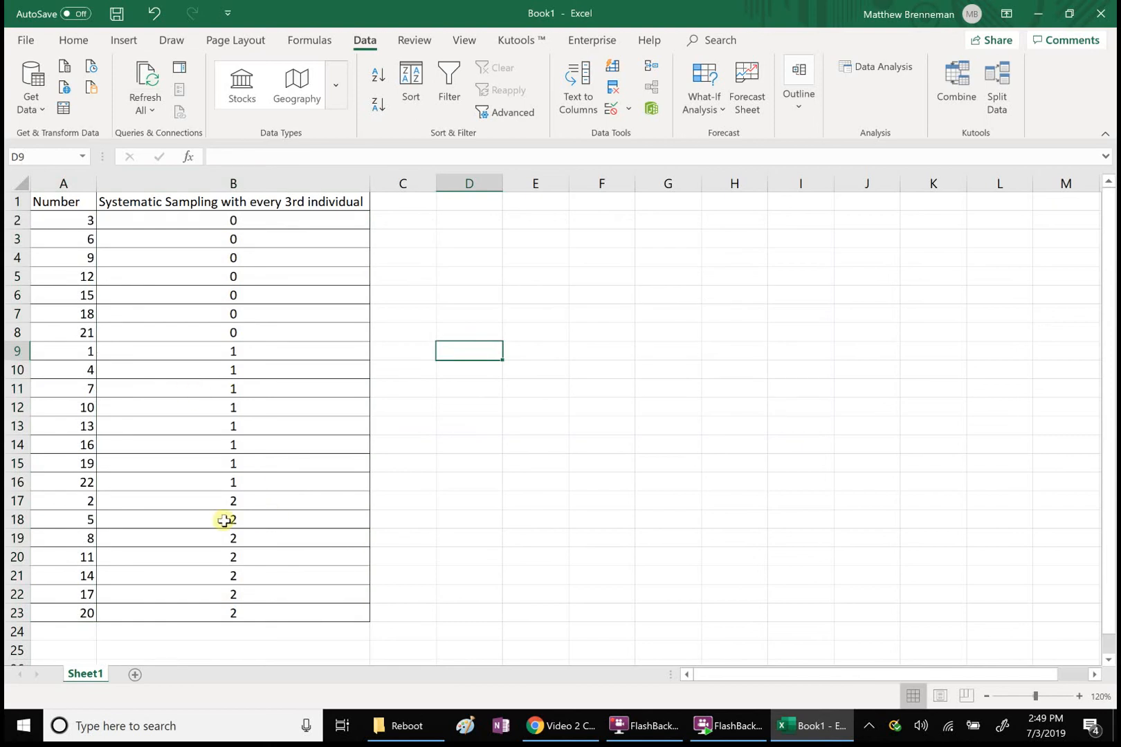
# Highlight the group of individuals with remainder 2 in A17:B23 to examine it as a systematic sample
pyautogui.moveTo(66, 503); pyautogui.dragTo(233, 607)
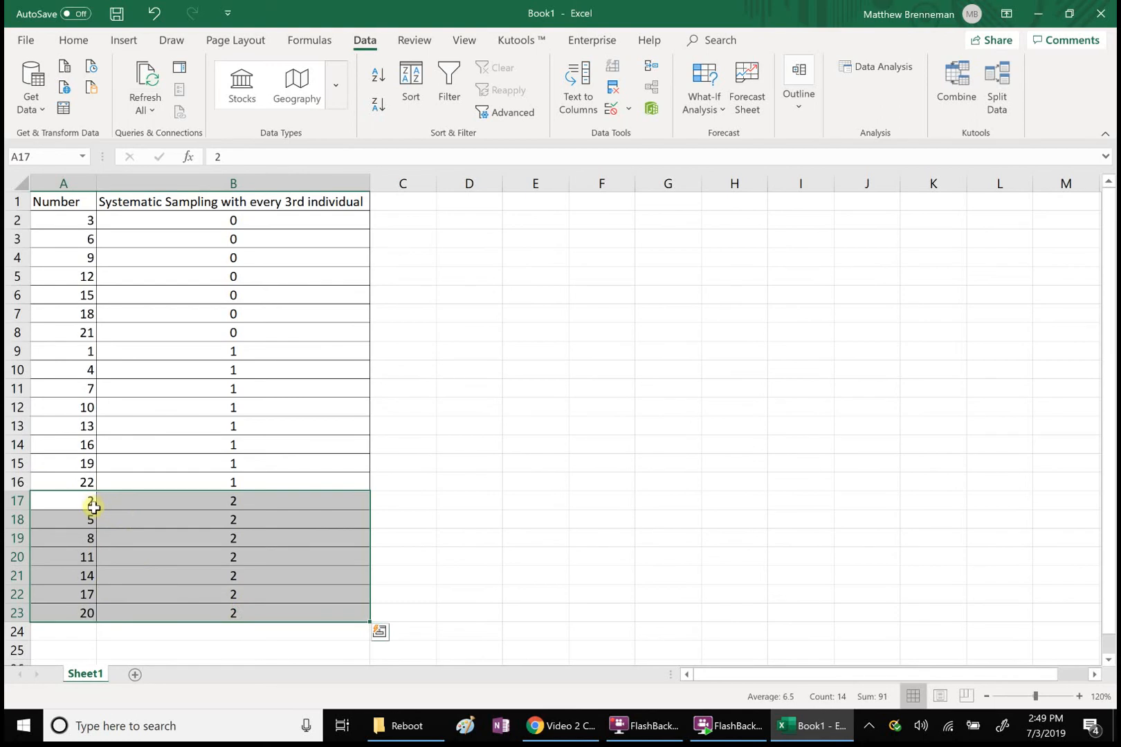
pyautogui.click(563, 562)
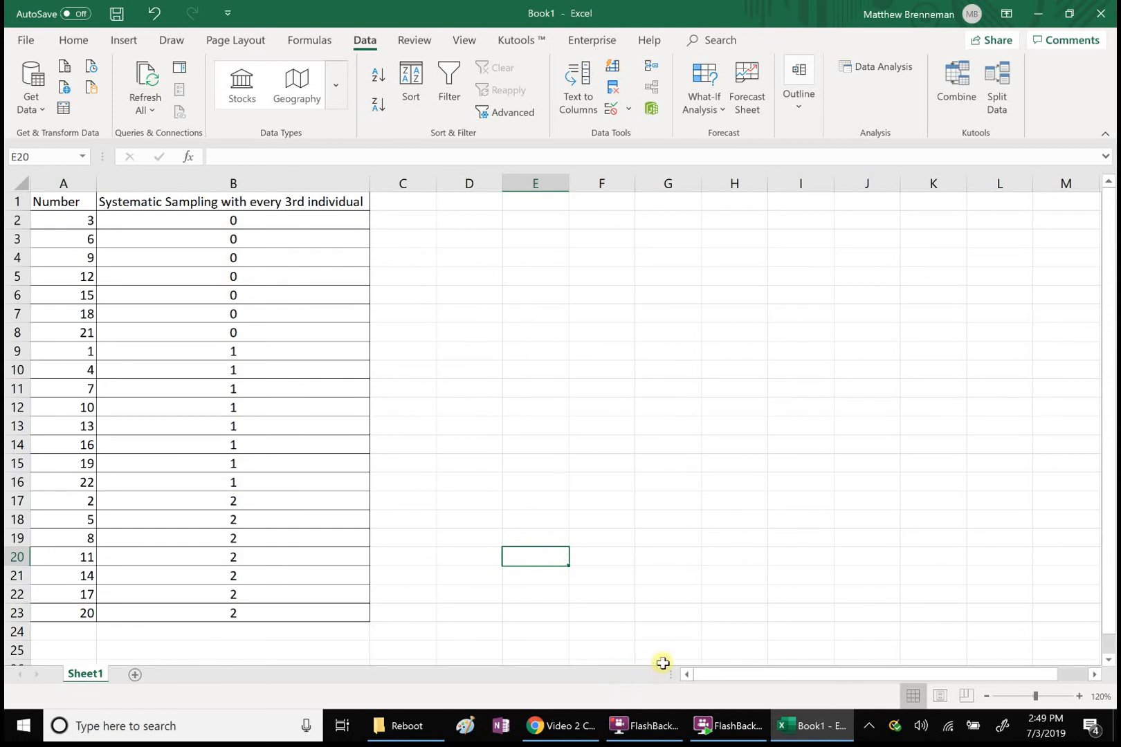
pyautogui.click(635, 738)
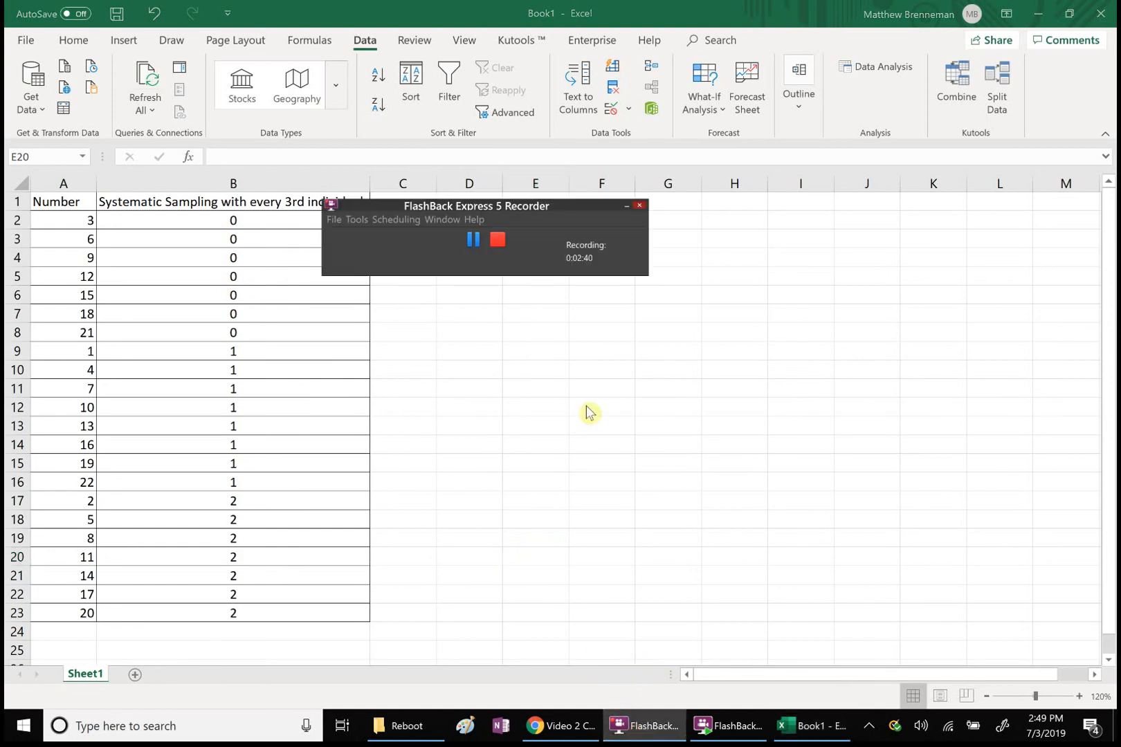
pyautogui.click(669, 351)
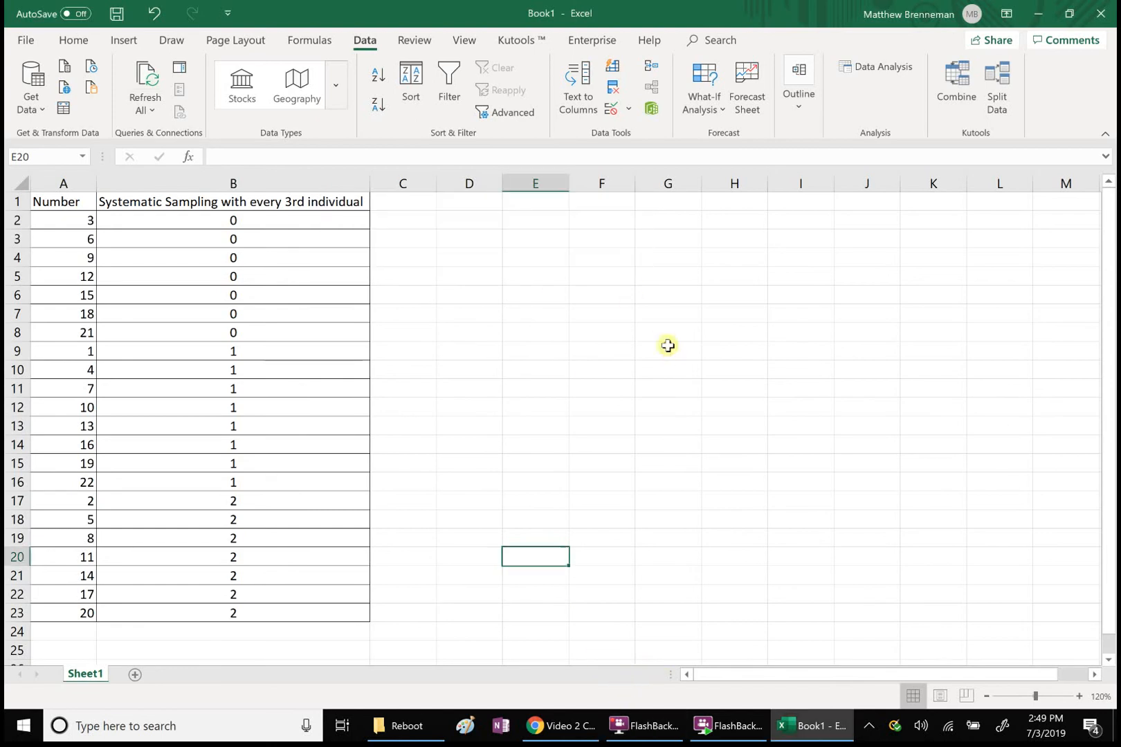
# Open the formula in cell B2 to review its cell reference and divisor
pyautogui.doubleClick(266, 219)
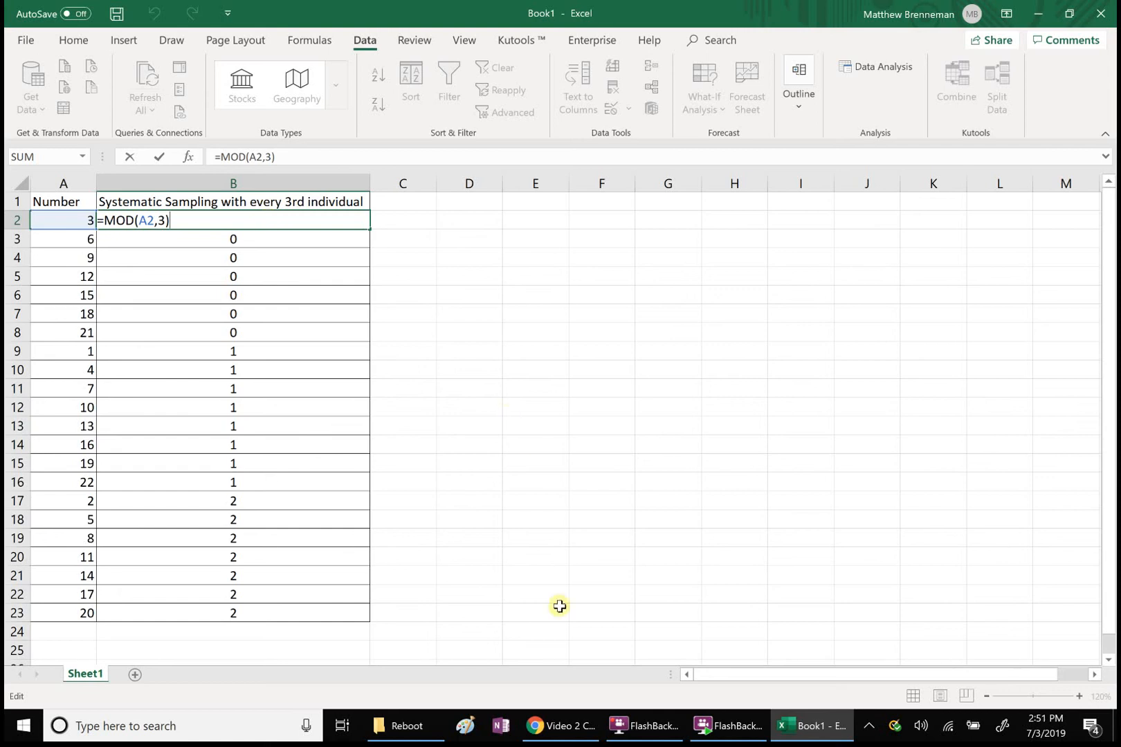
pyautogui.click(648, 733)
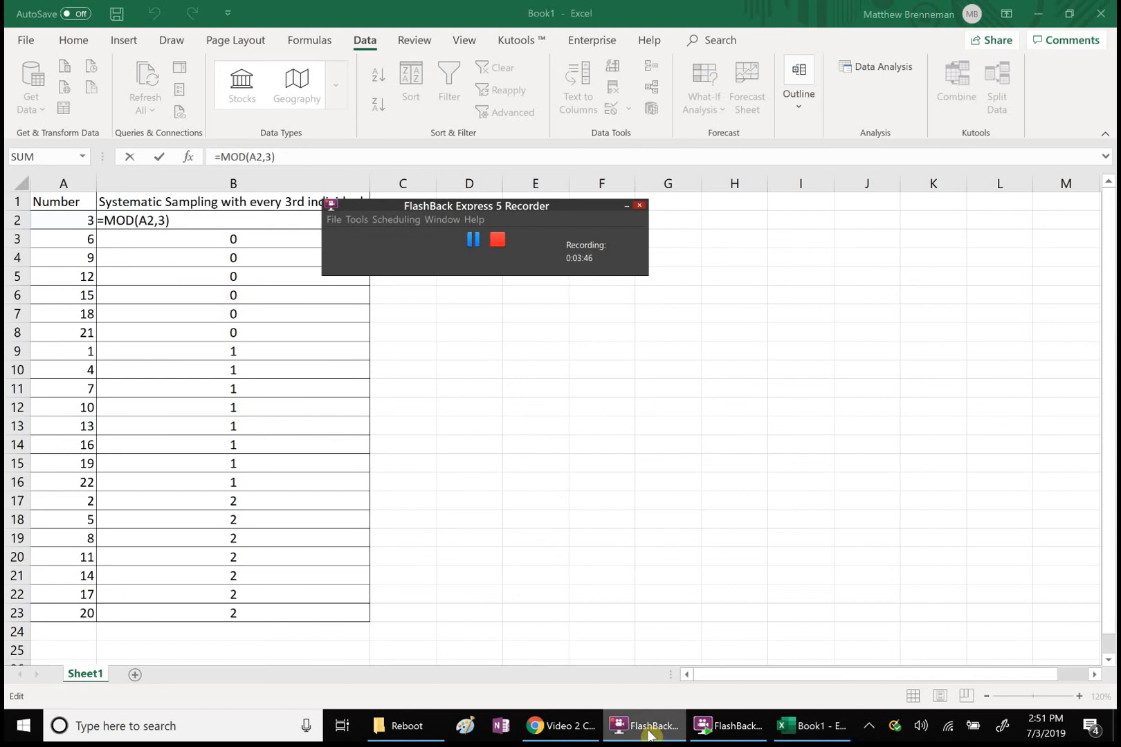